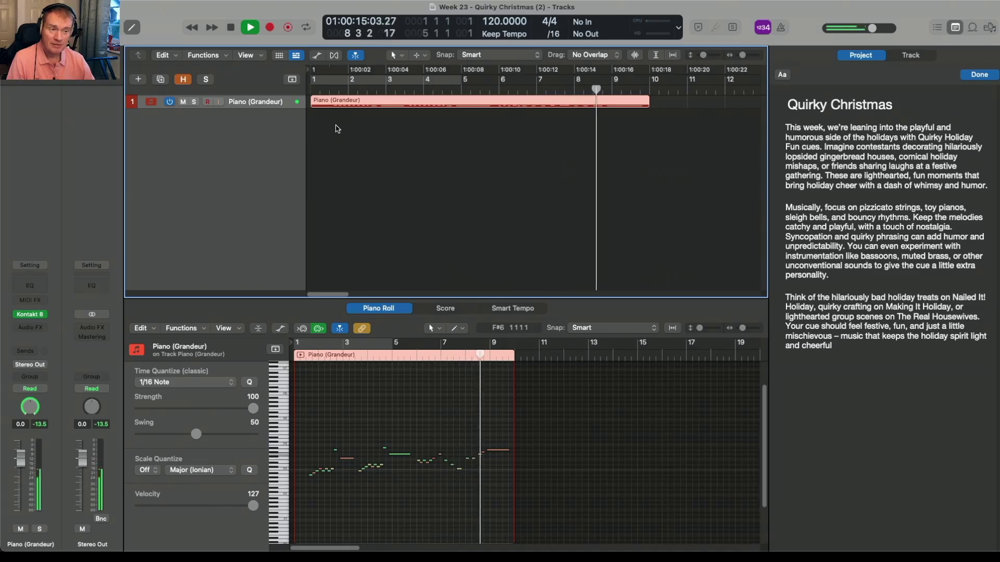
# Stop the piano sketch's playback, and audition the layered BBC V1 and BBC Vi tracks from bar 3.
pyautogui.press('space')
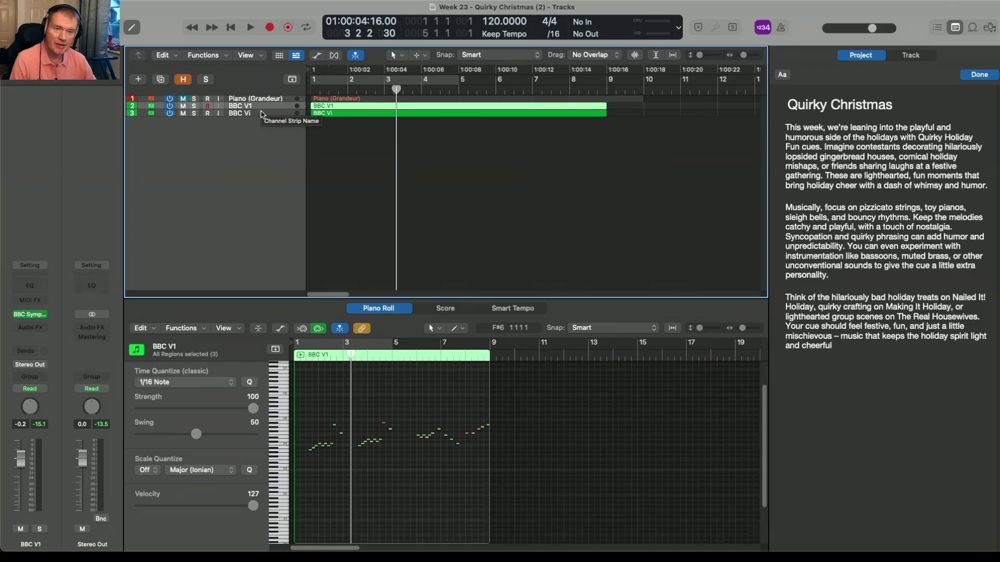
pyautogui.press('space')
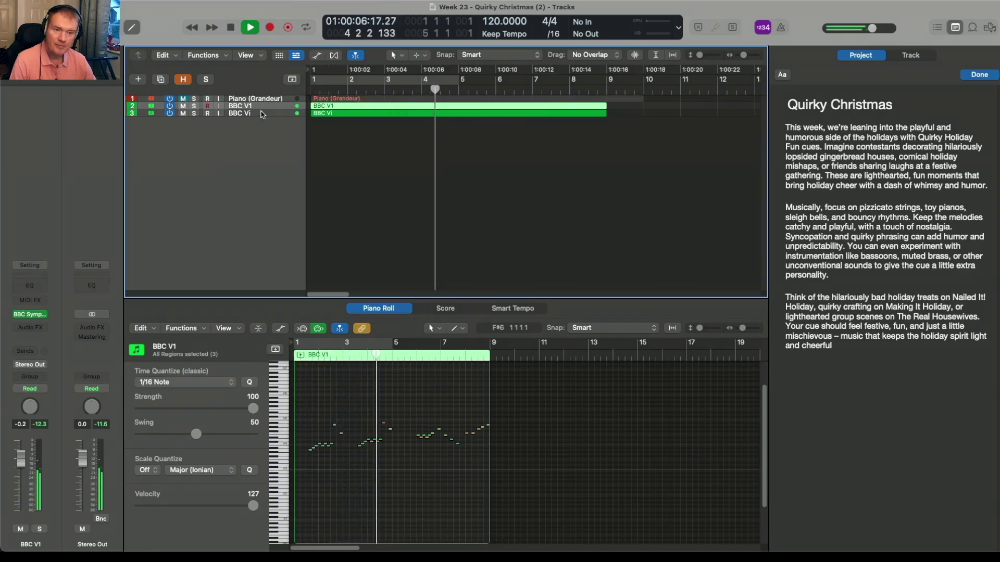
pyautogui.press('space')
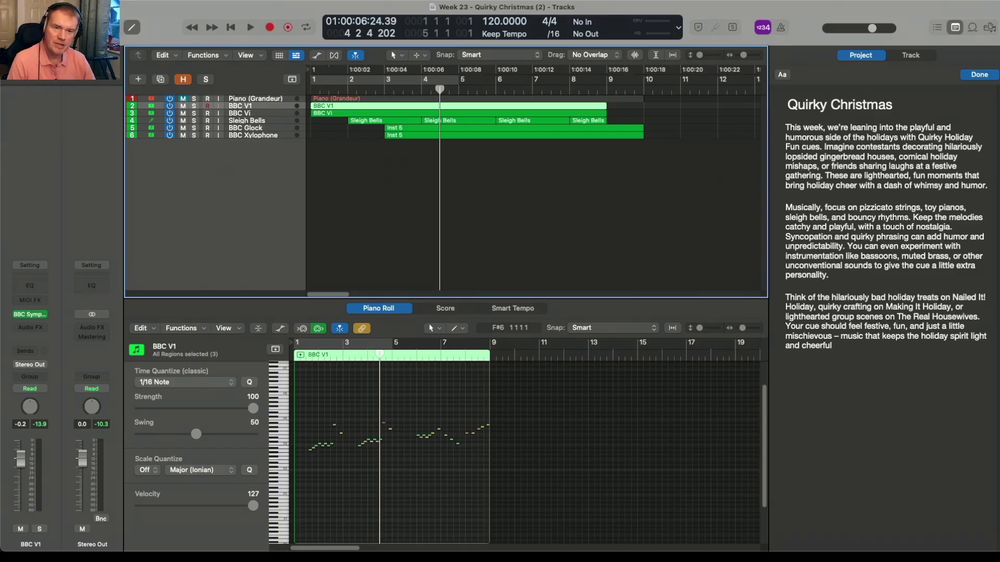
# Review the notes of the Sleigh Bells, BBC Glock and BBC Xylophone tracks, and play the cue from the beginning.
pyautogui.click(276, 123)
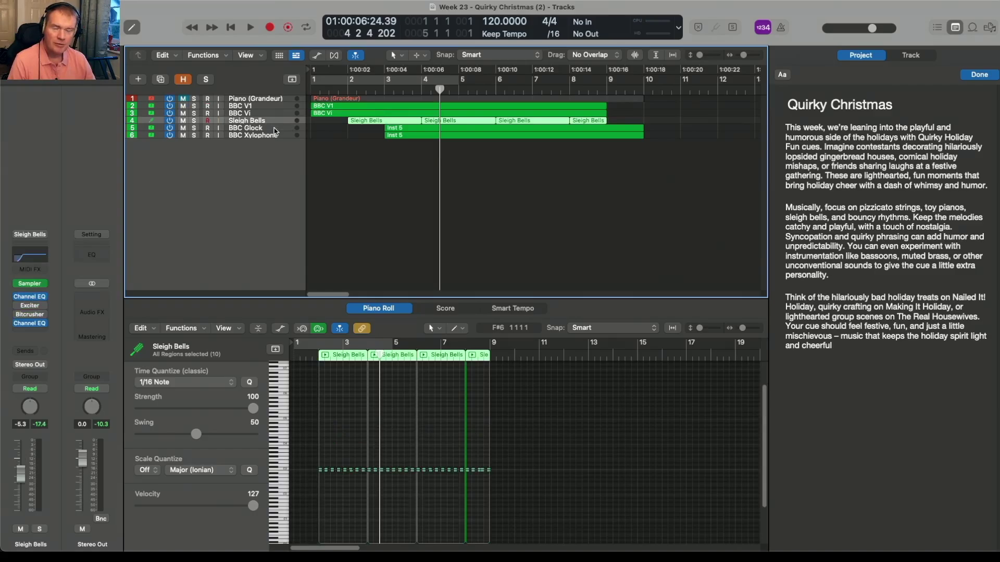
pyautogui.click(276, 130)
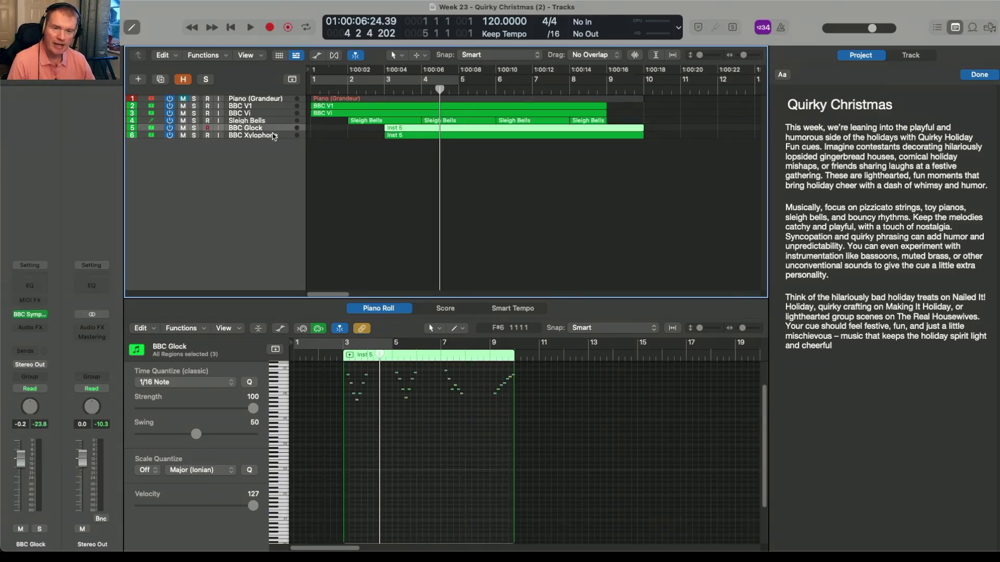
pyautogui.click(274, 136)
pyautogui.click(273, 130)
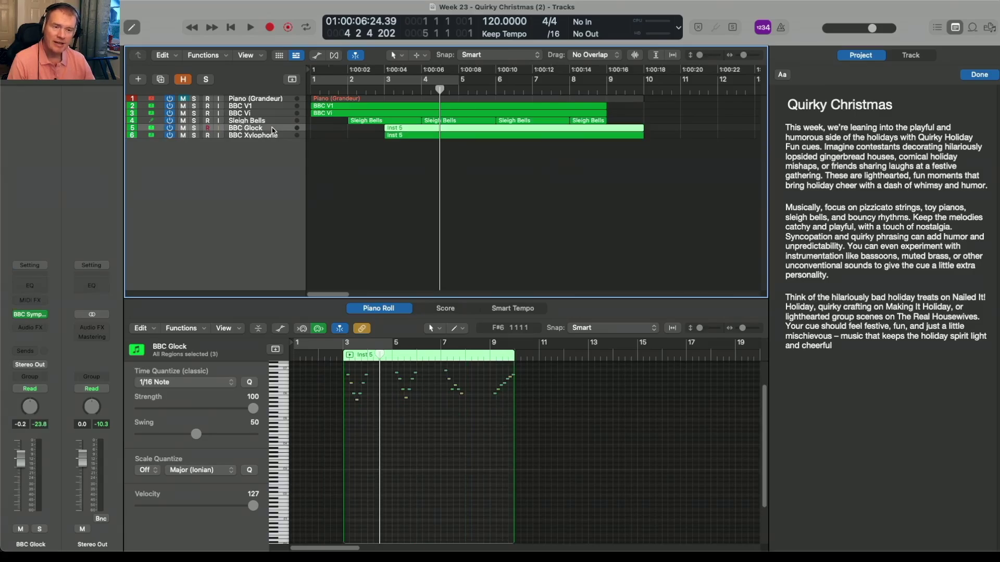
pyautogui.press('Return')
pyautogui.press('space')
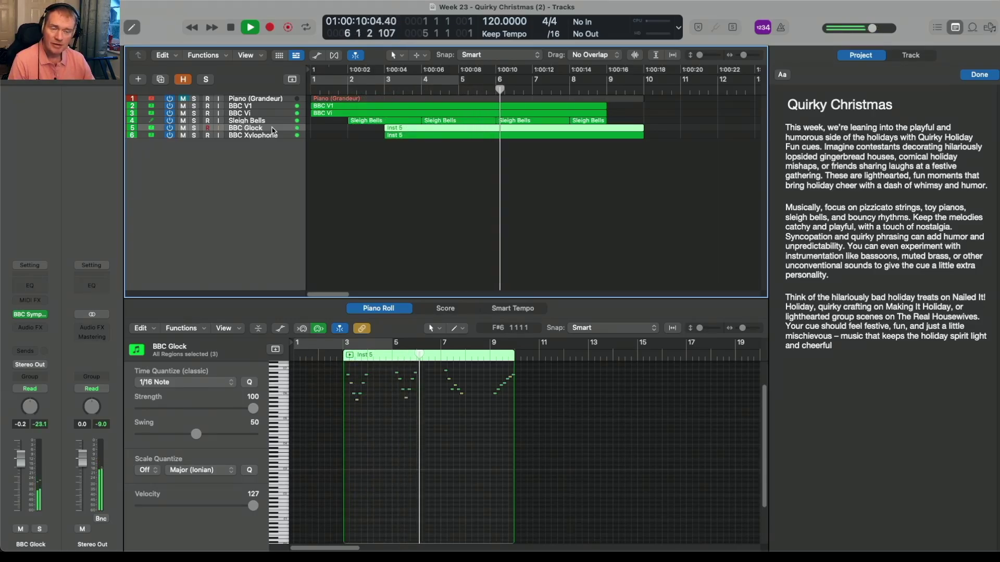
pyautogui.press('space')
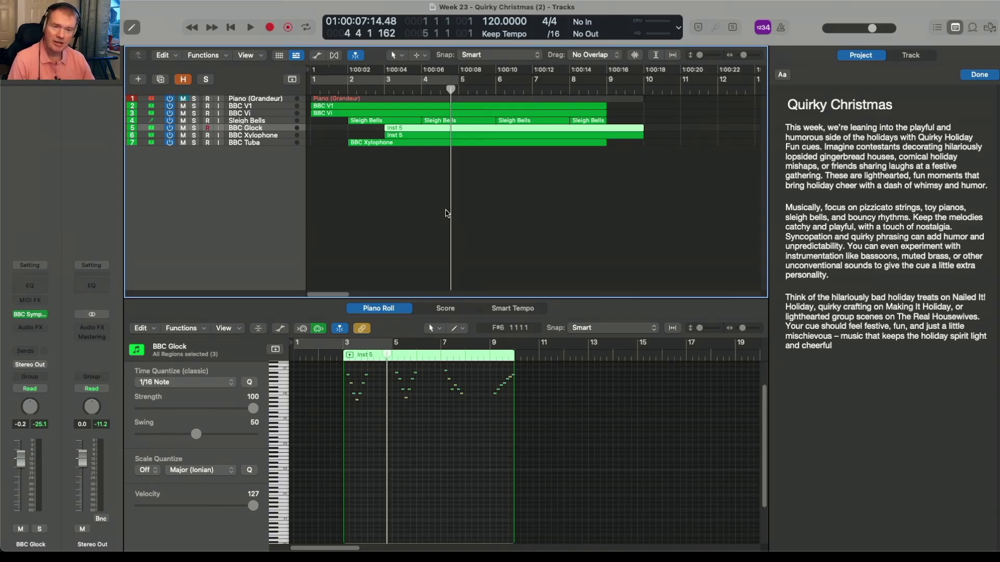
# Play the cue from the beginning with the tuba added, and name the tuba region after its track, BBC Tuba.
pyautogui.press('Return')
pyautogui.press('space')
pyautogui.rightClick(360, 148)
pyautogui.click(398, 150)
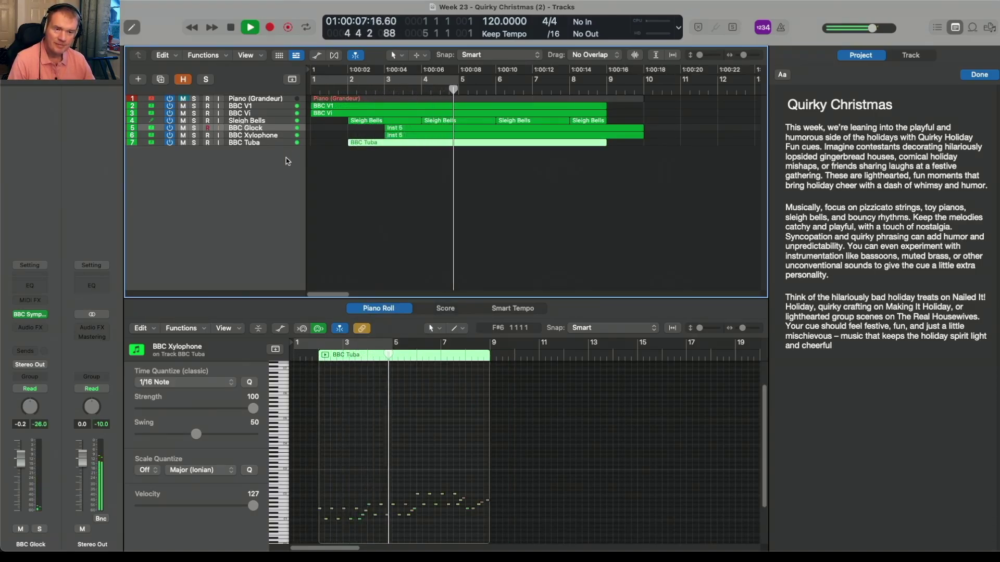
pyautogui.press('space')
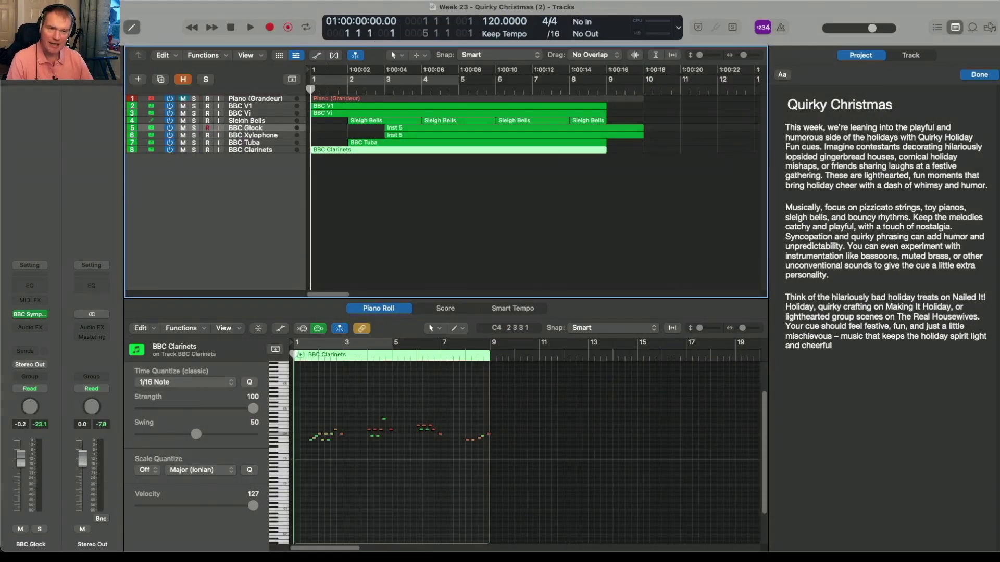
# Select the BBC Clarinets track and play the arrangement from the beginning to hear the clarinets with the other parts.
pyautogui.click(268, 152)
pyautogui.press('space')
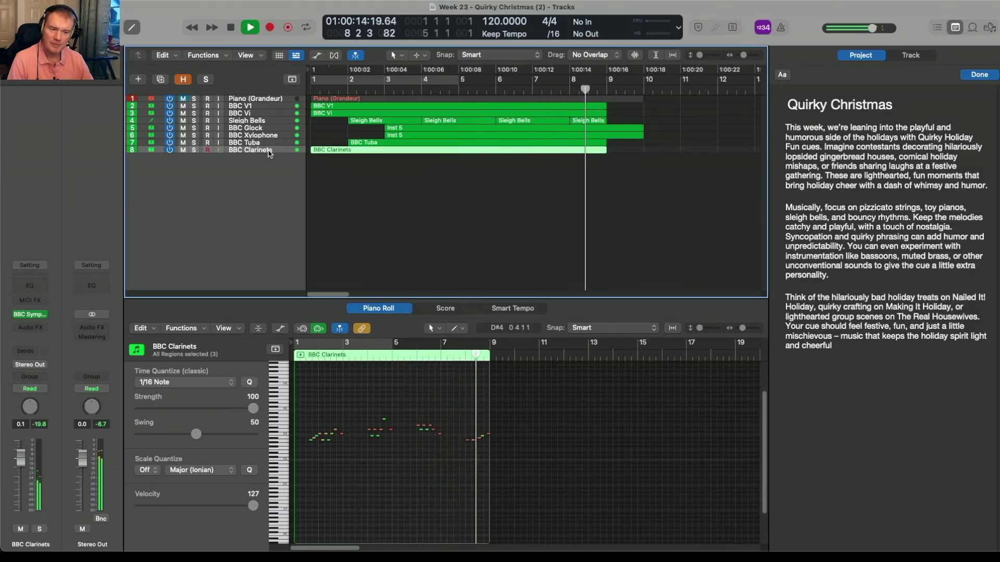
pyautogui.press('space')
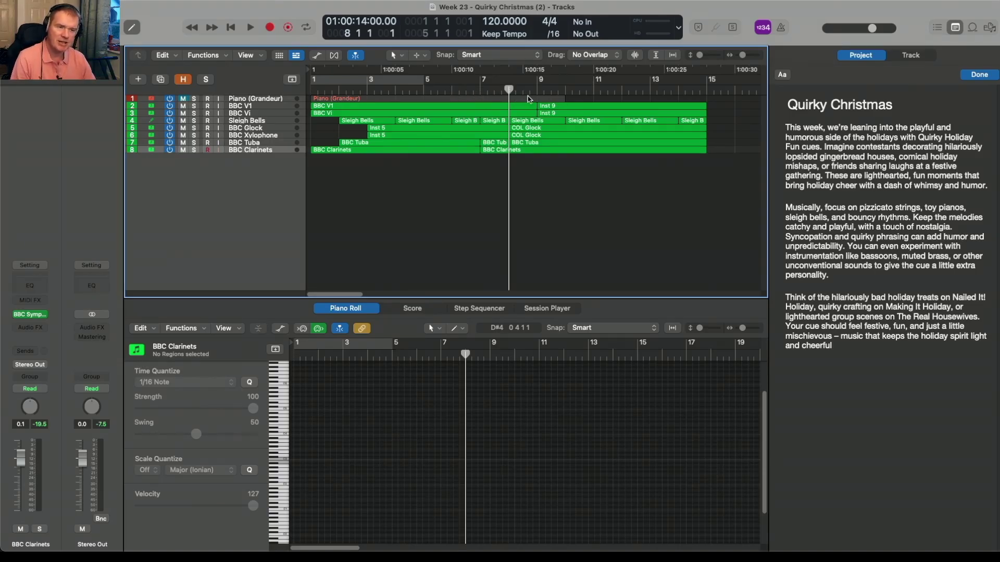
# Play the extended section from bar 8, and the final bar of the arrangement from bar 14.
pyautogui.press('space')
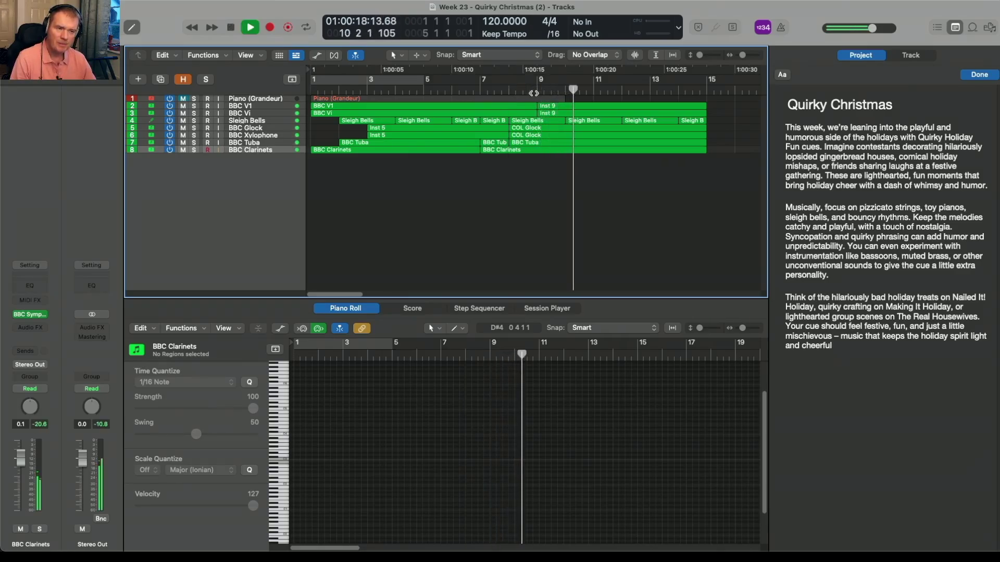
pyautogui.click(675, 93)
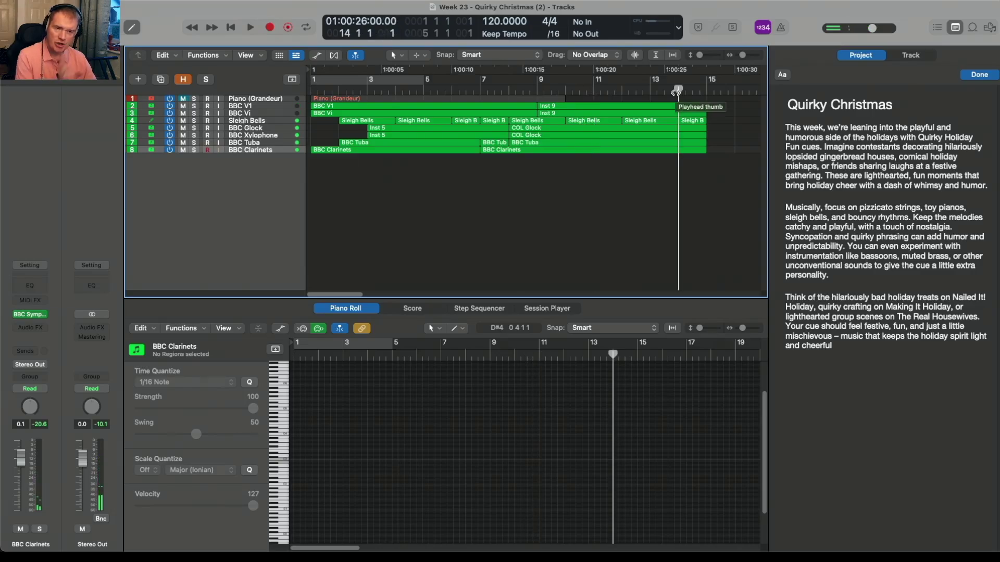
pyautogui.press('space')
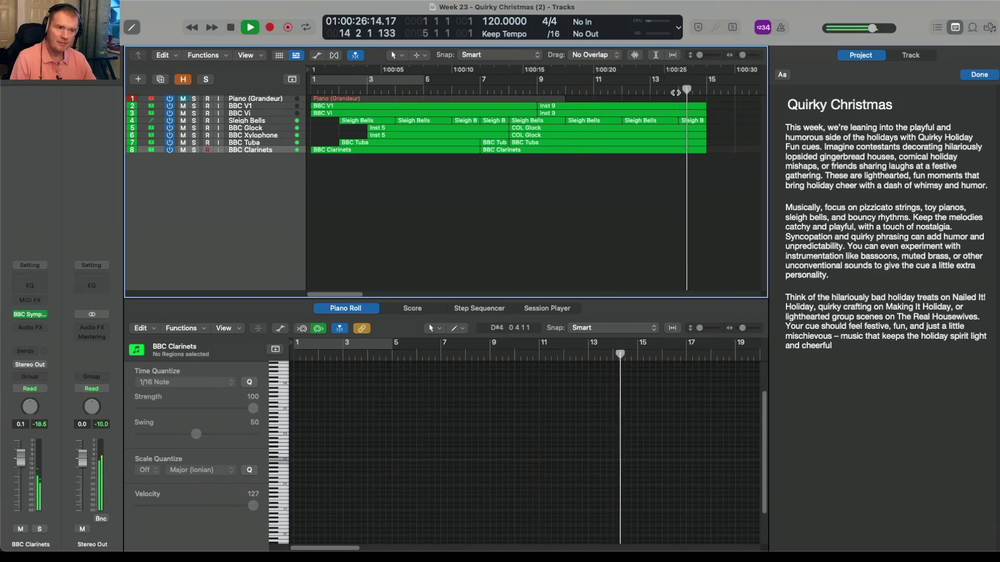
pyautogui.press('space')
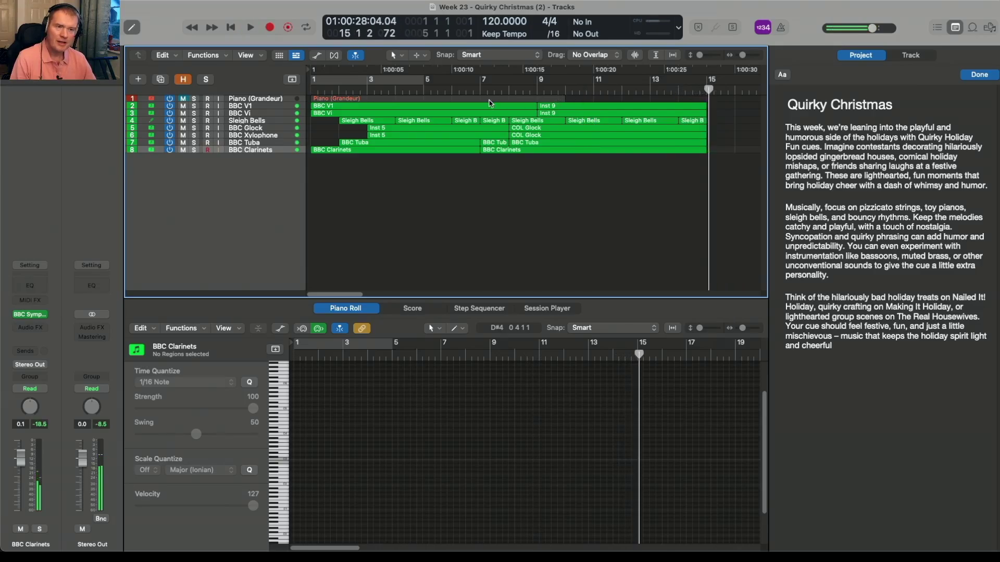
# Replay the transition from bar 7 and the closing bar from bar 14 to compare them.
pyautogui.click(480, 92)
pyautogui.press('space')
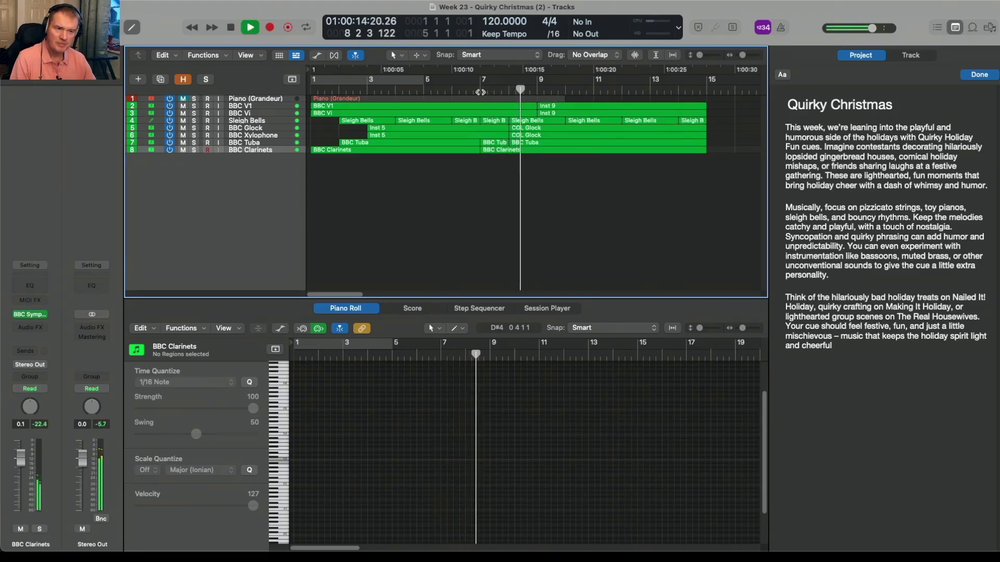
pyautogui.press('space')
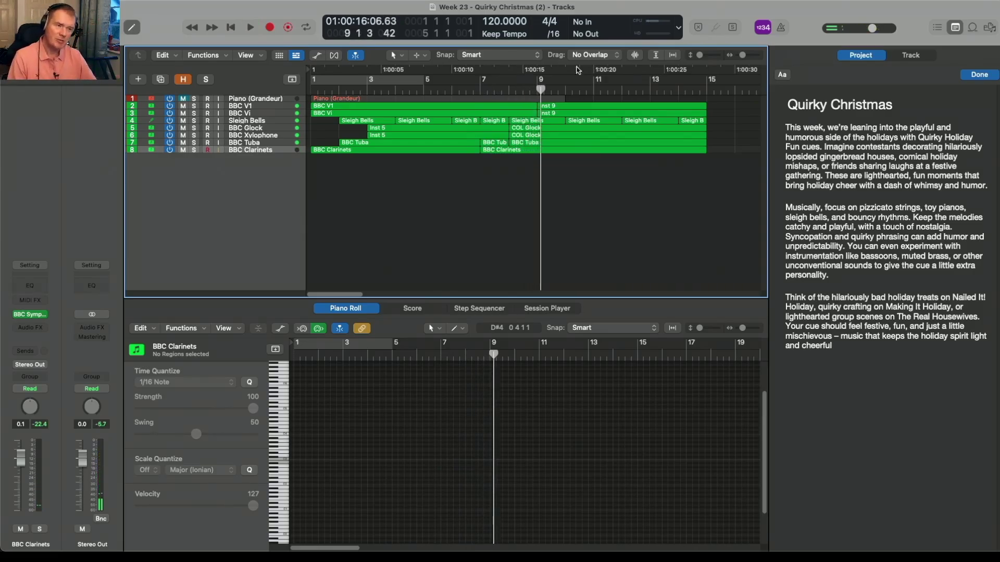
pyautogui.click(679, 87)
pyautogui.press('space')
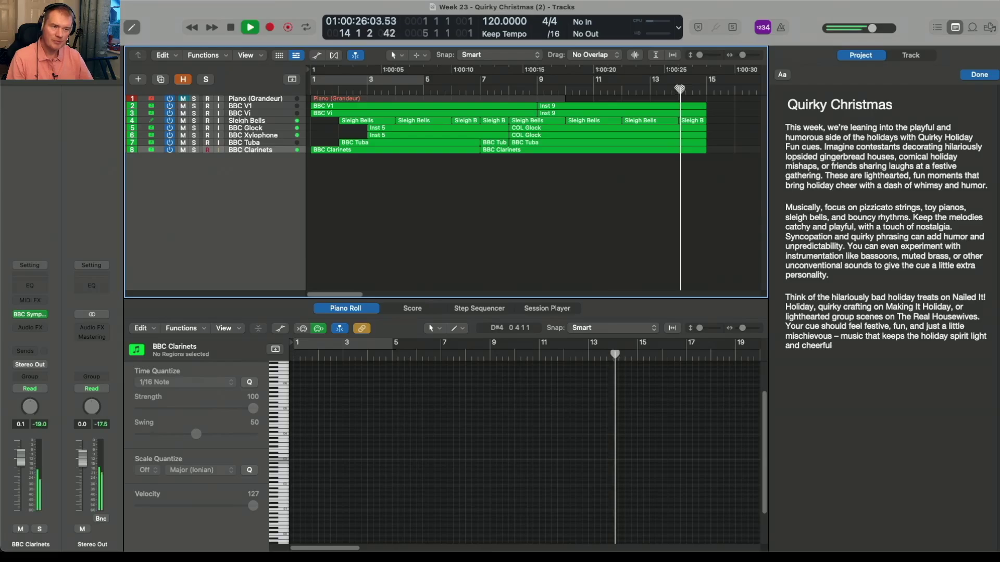
pyautogui.press('space')
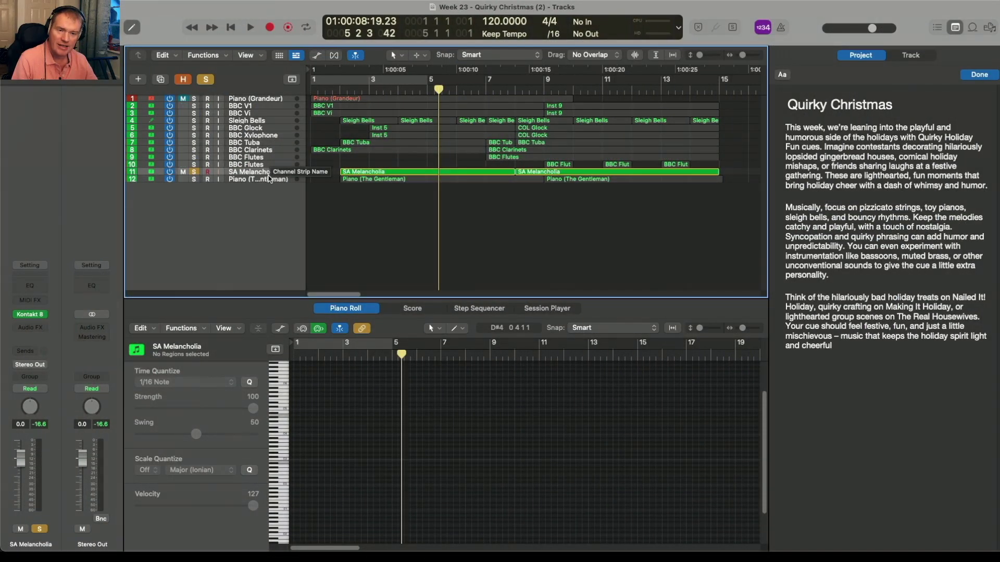
# Examine the notes of the two BBC Flutes tracks in the Piano Roll.
pyautogui.click(266, 159)
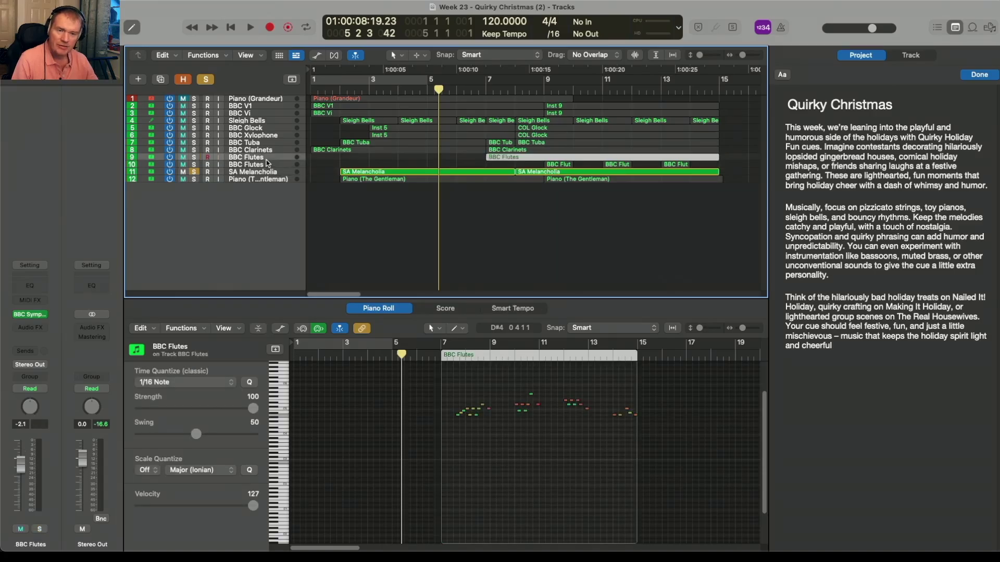
pyautogui.click(266, 163)
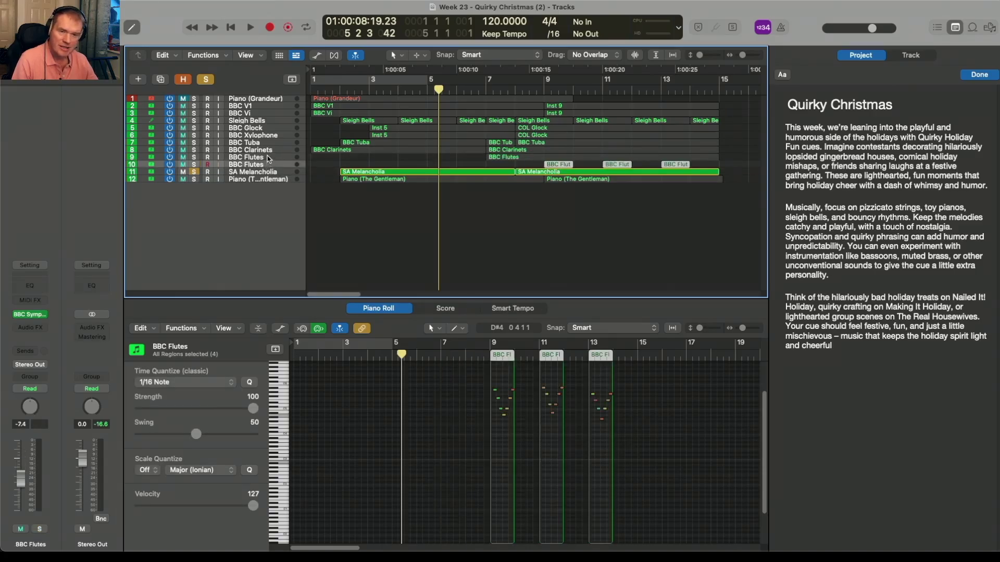
pyautogui.click(267, 157)
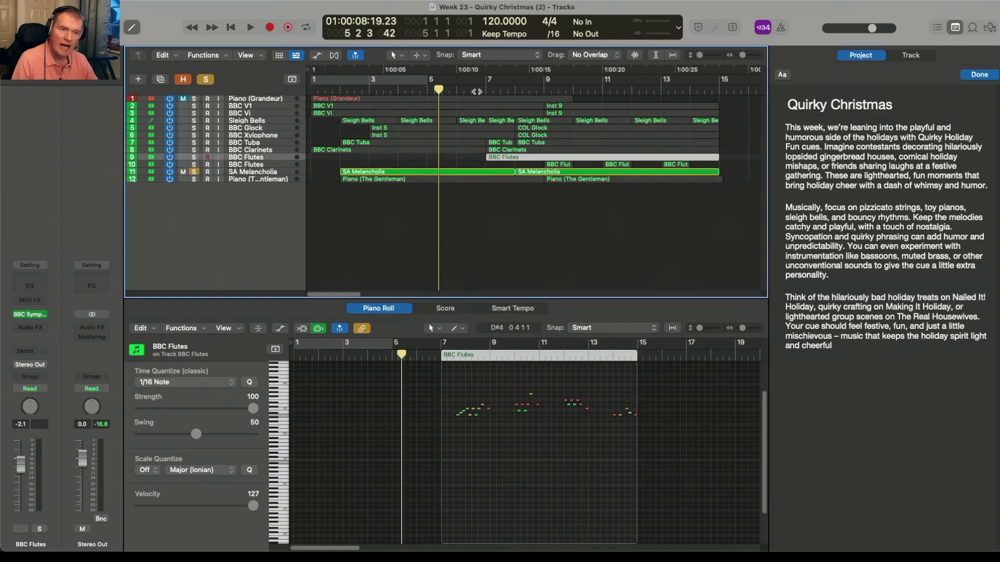
# Solo only the two BBC Flutes tracks and play them from bar 7.
pyautogui.click(486, 91)
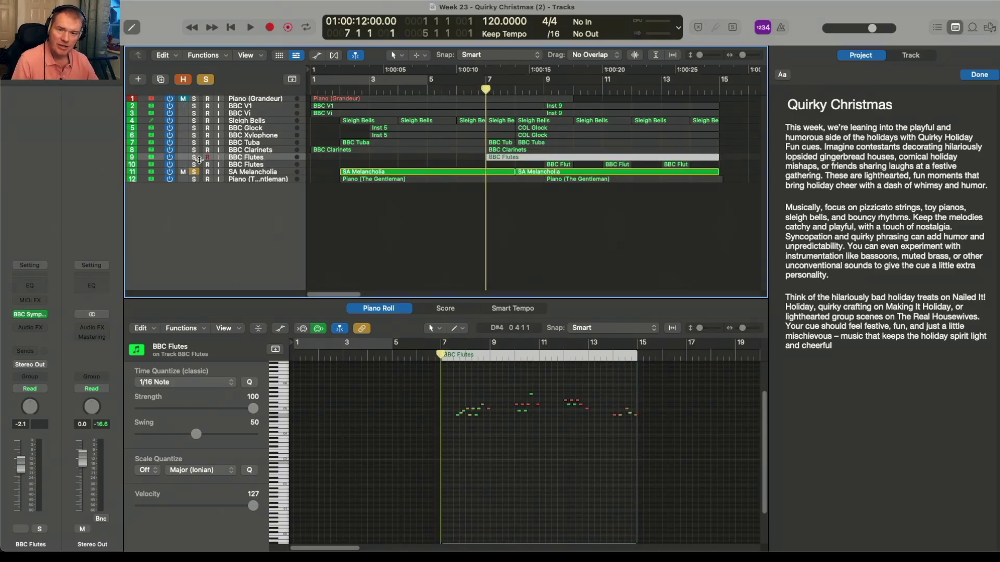
pyautogui.click(194, 157)
pyautogui.click(194, 165)
pyautogui.click(194, 172)
pyautogui.press('space')
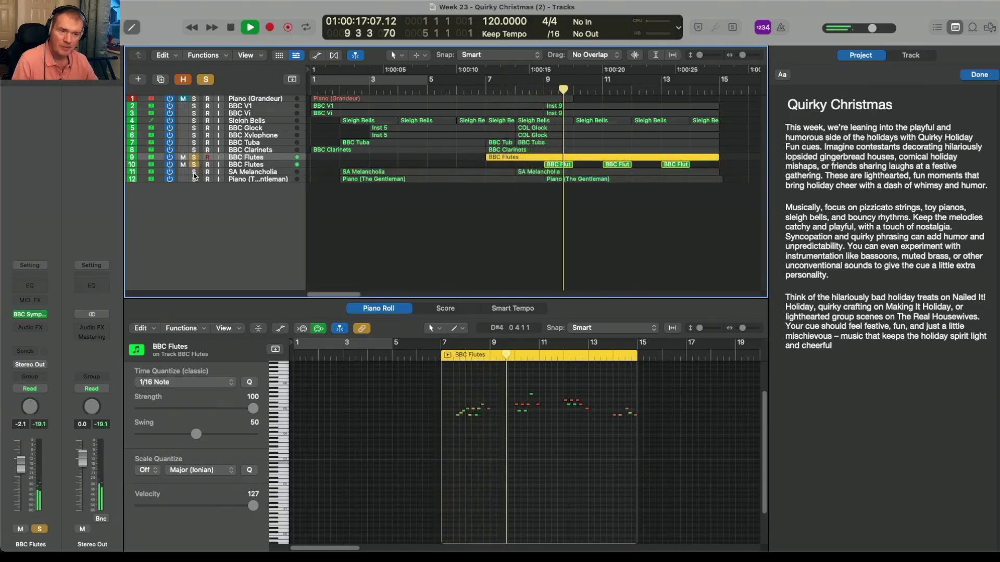
pyautogui.press('space')
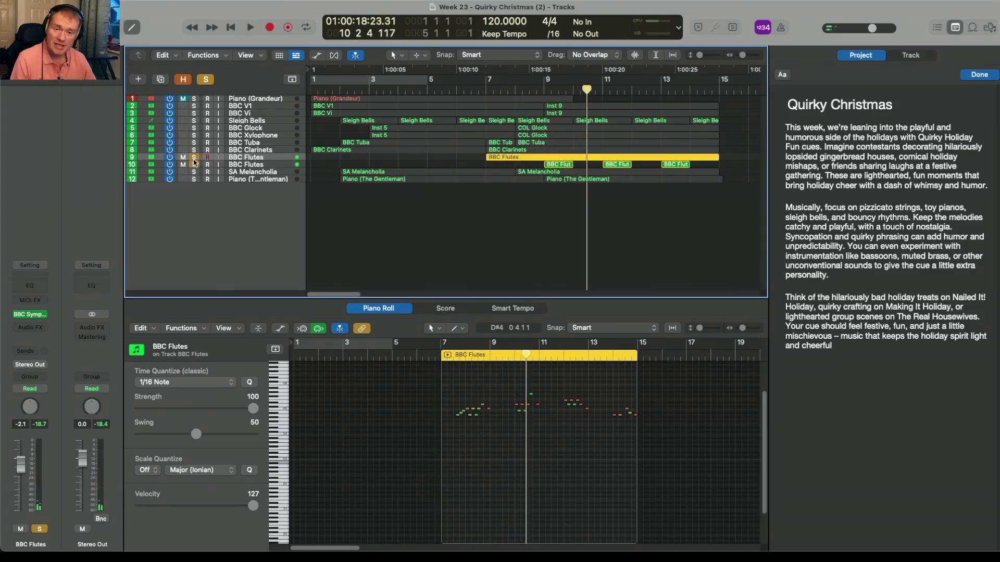
# Solo the SA Melancholia track alone, inspect its Kontakt 8 guitar instrument, and audition the part from bar 9.
pyautogui.click(194, 172)
pyautogui.click(30, 314)
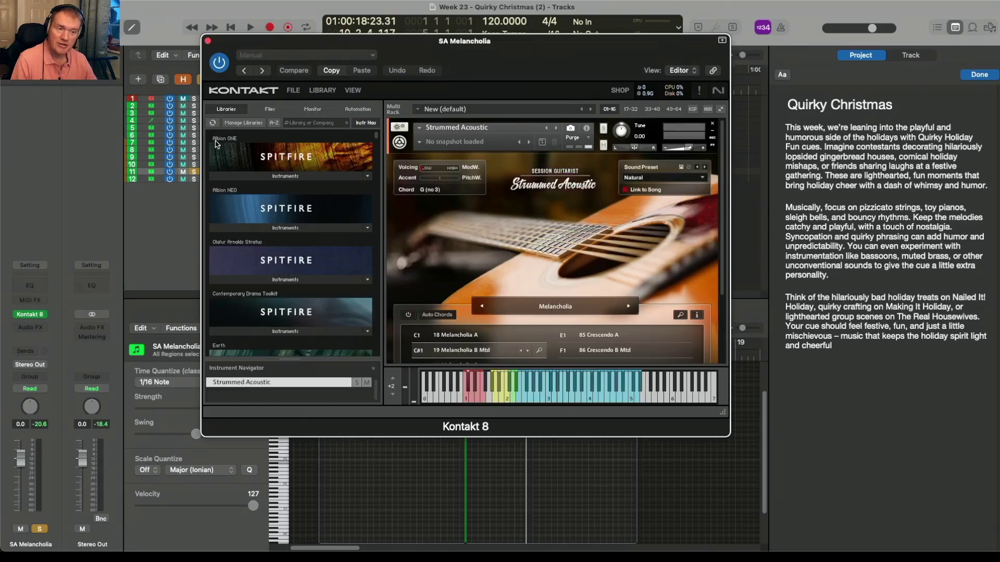
pyautogui.click(208, 40)
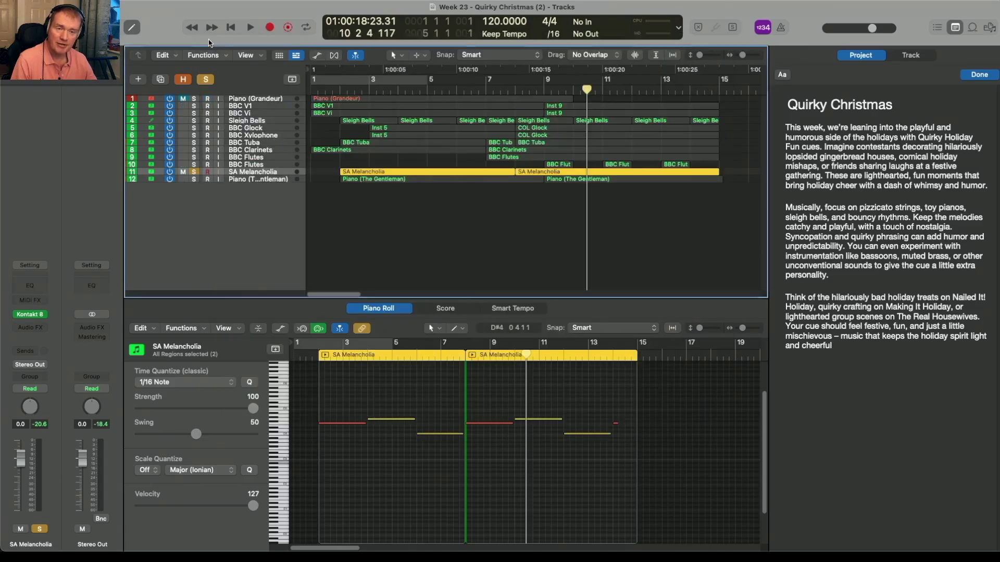
pyautogui.click(542, 93)
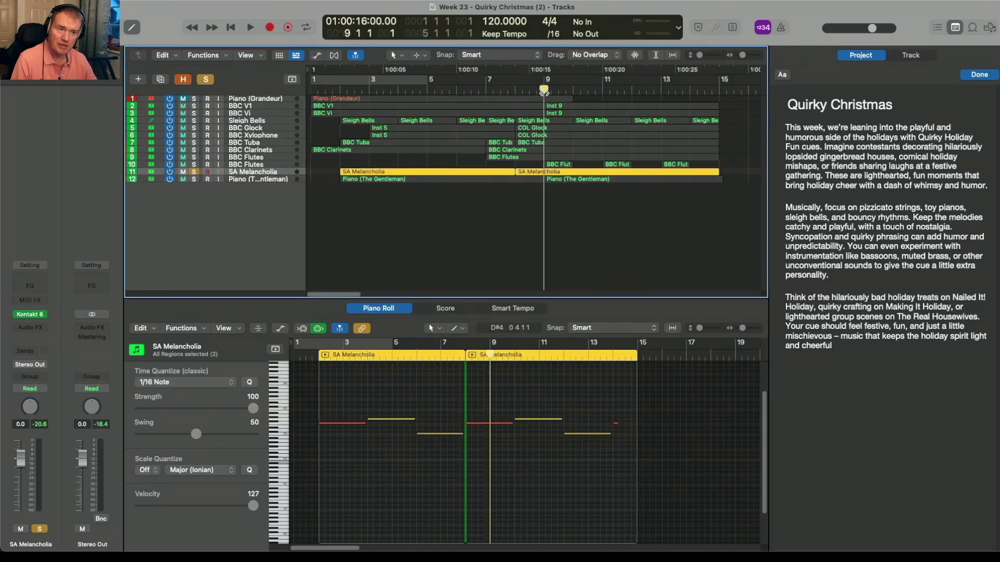
pyautogui.press('space')
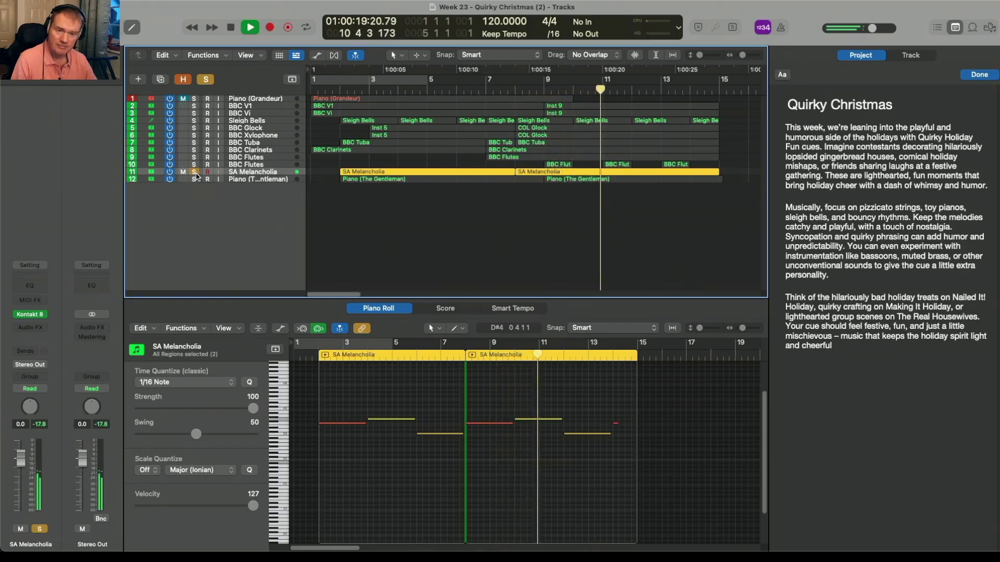
# Audition the Piano (The Gentleman) track alone in solo, and clear its solo.
pyautogui.click(193, 179)
pyautogui.press('space')
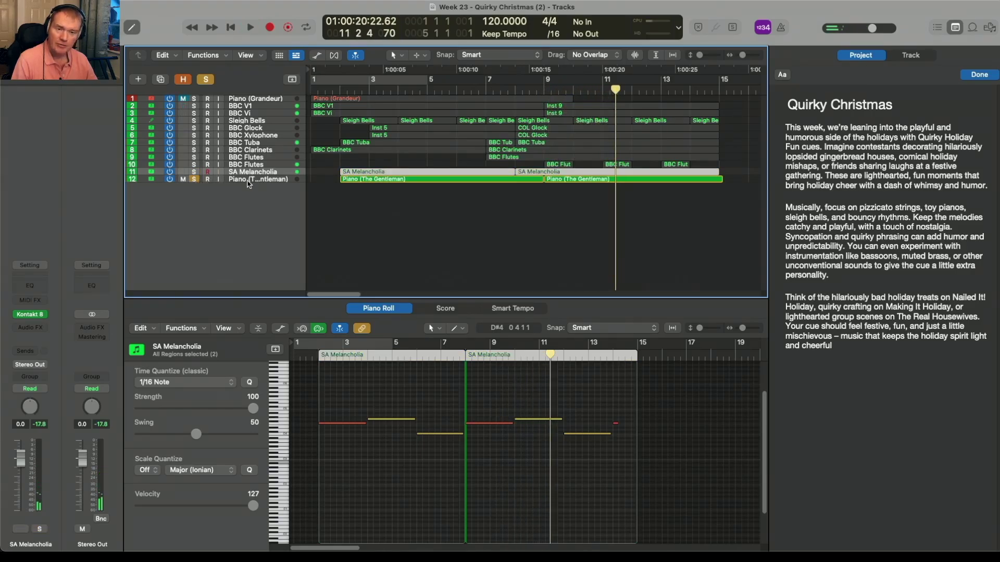
pyautogui.press('space')
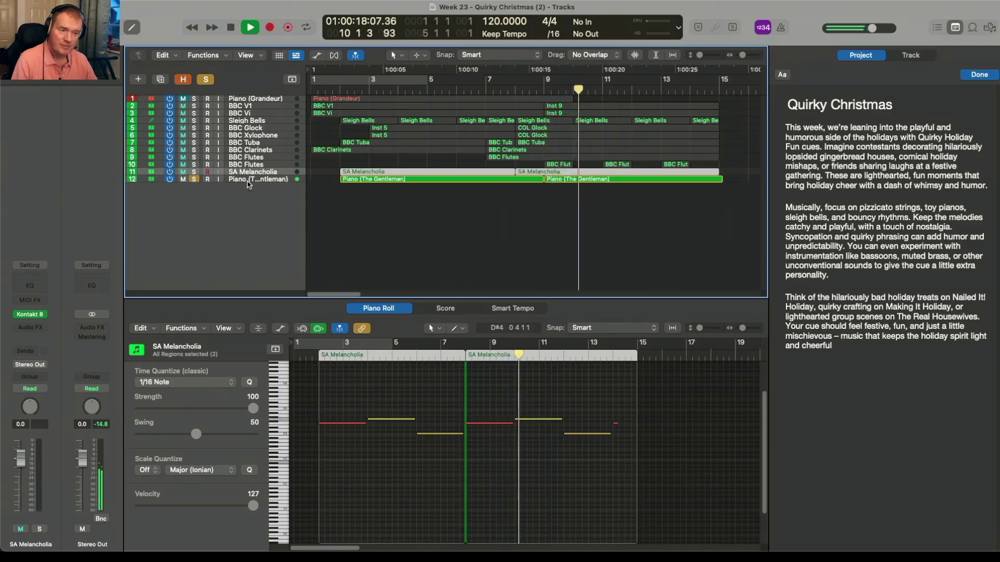
pyautogui.press('space')
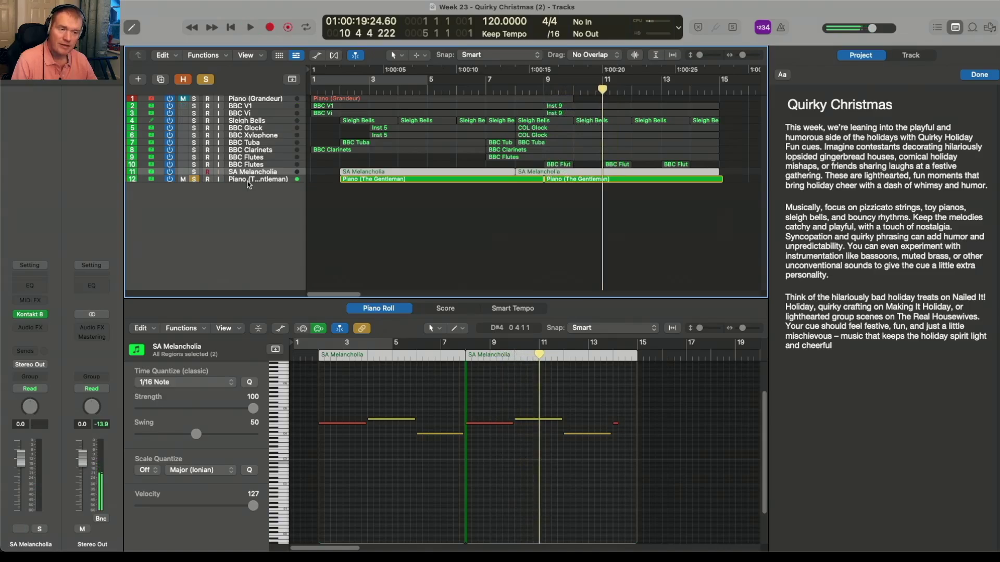
pyautogui.click(195, 179)
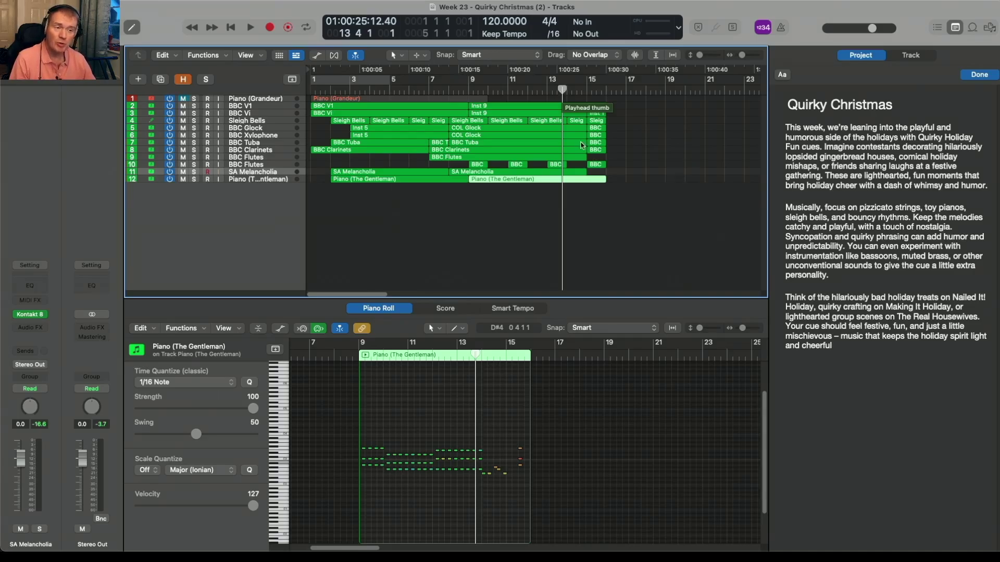
# Deselect all regions and play the arrangement's ending from bar 14 to bar 16.
pyautogui.click(611, 170)
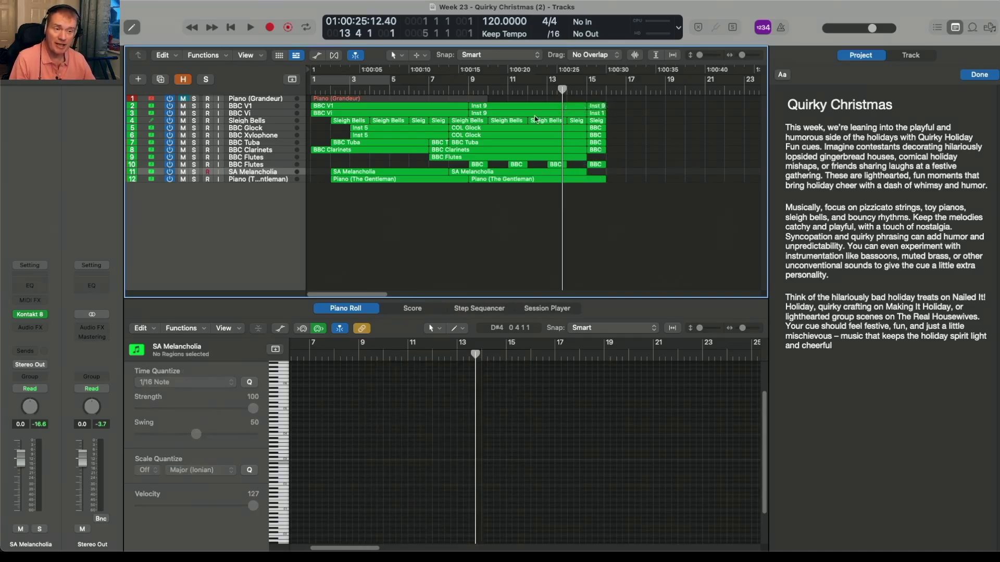
pyautogui.moveTo(564, 90); pyautogui.dragTo(566, 90)
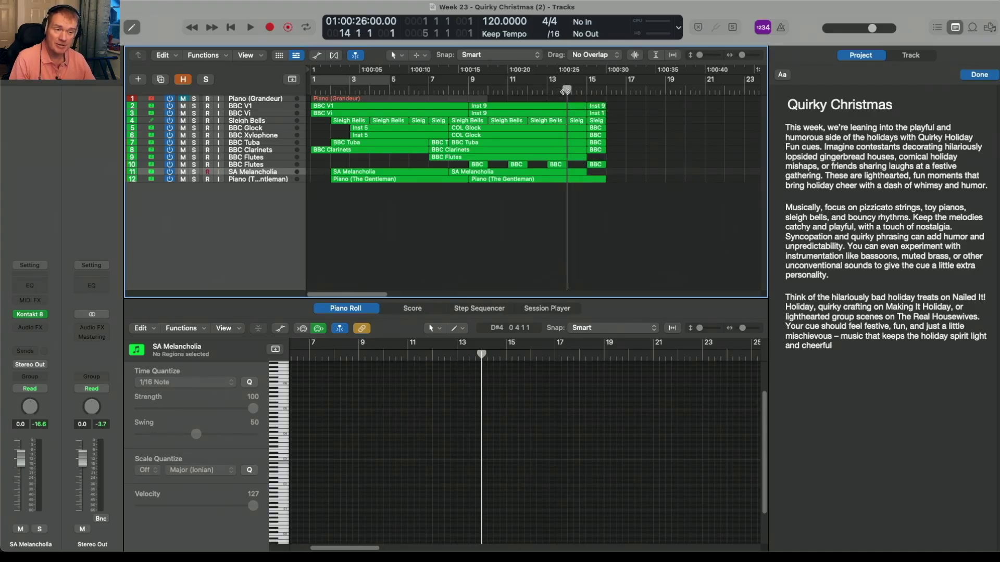
pyautogui.press('space')
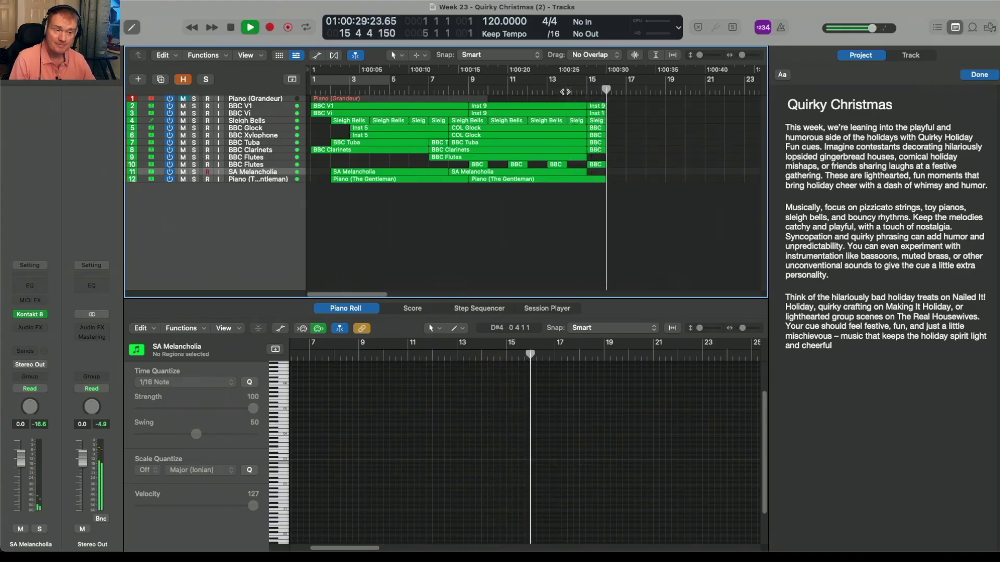
pyautogui.press('space')
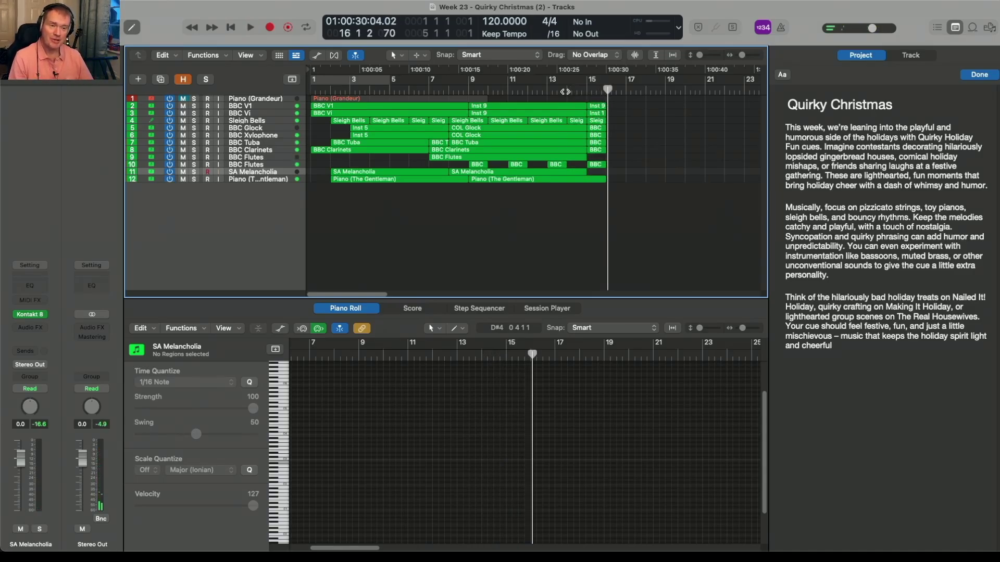